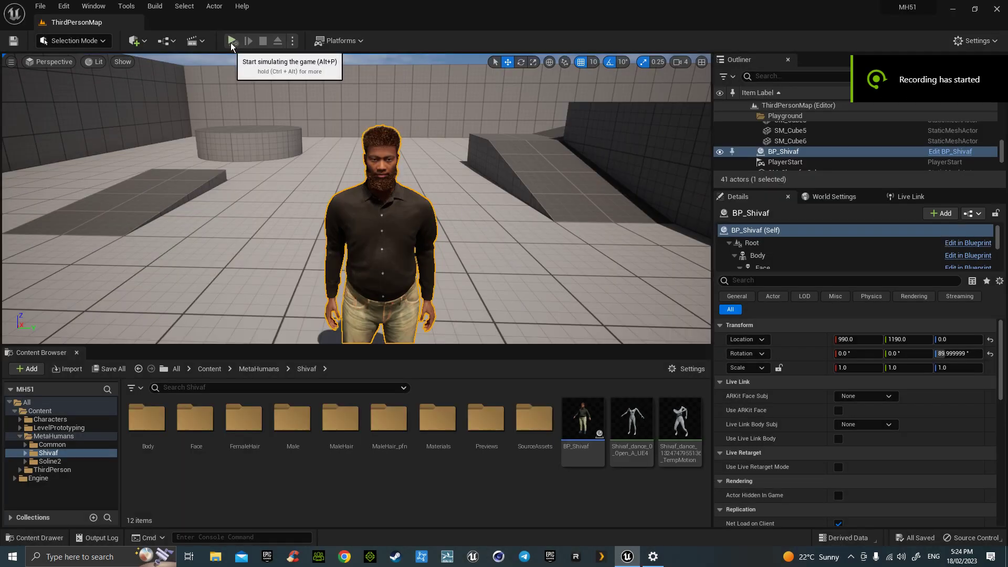
Test-play the level, stop it, and reselect the BP_Shivaf character
click(231, 43)
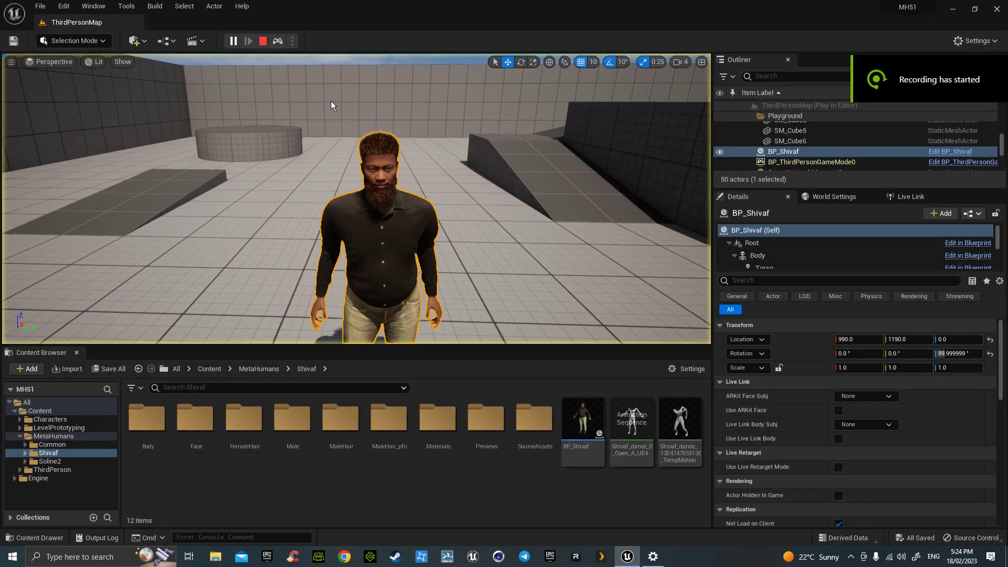
click(461, 217)
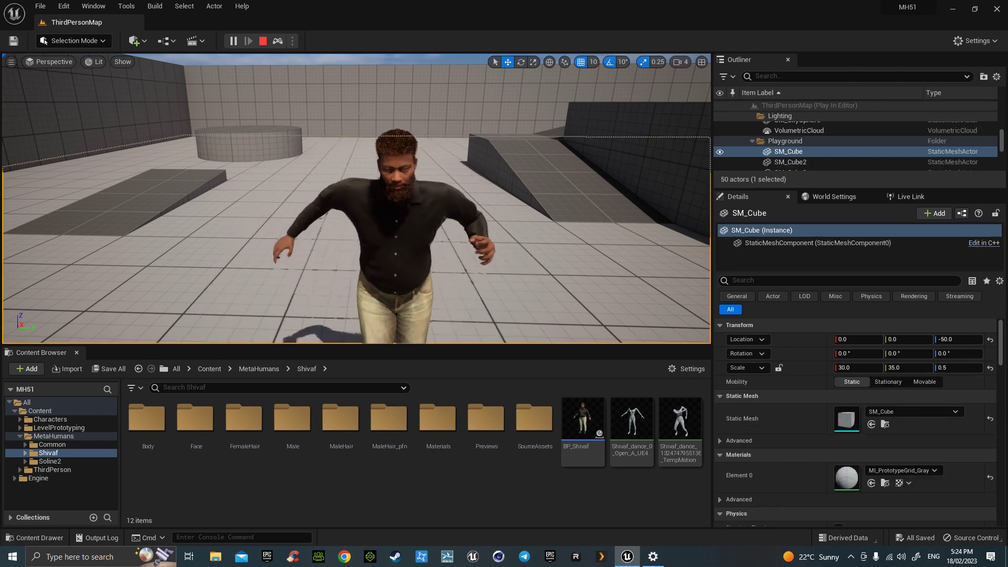
click(263, 41)
click(382, 217)
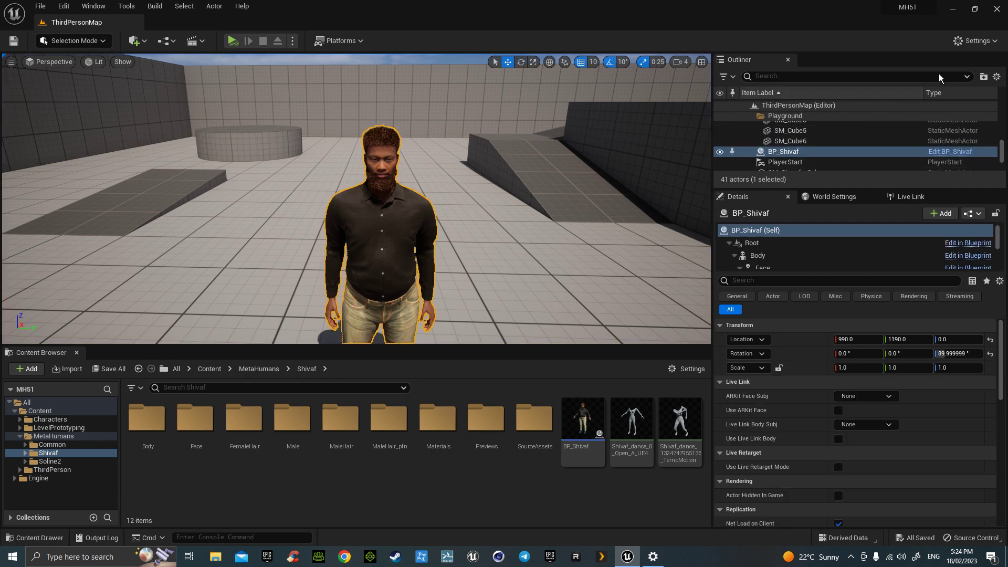
In the Plugins browser, search 'appl' and confirm the Apple ARKit plugins are enabled
click(974, 40)
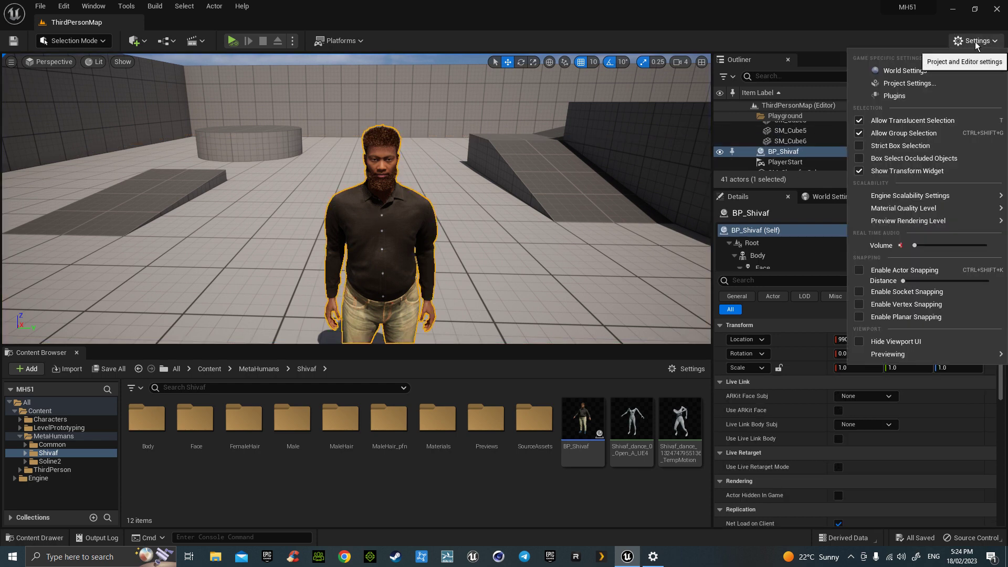
click(894, 95)
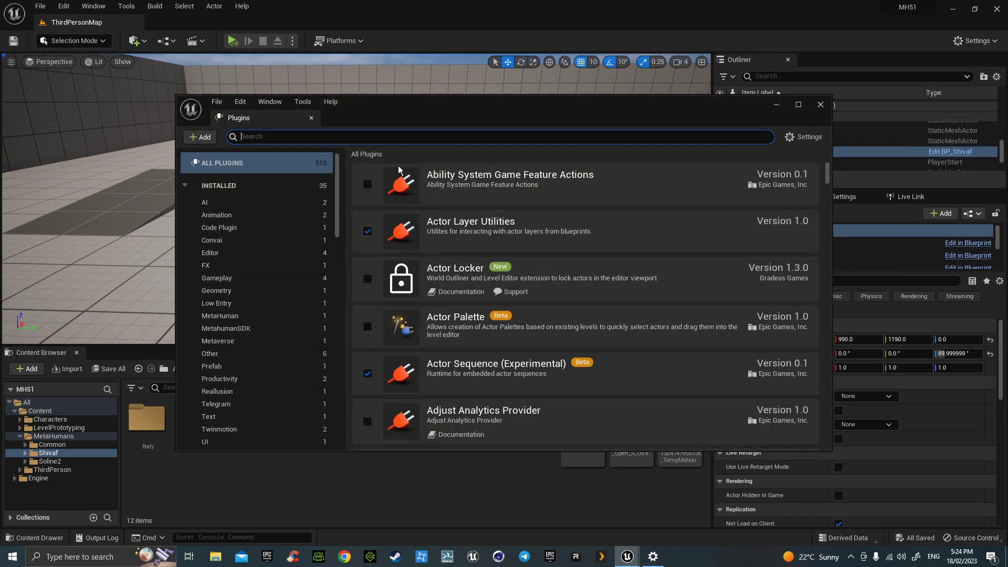
text(a)
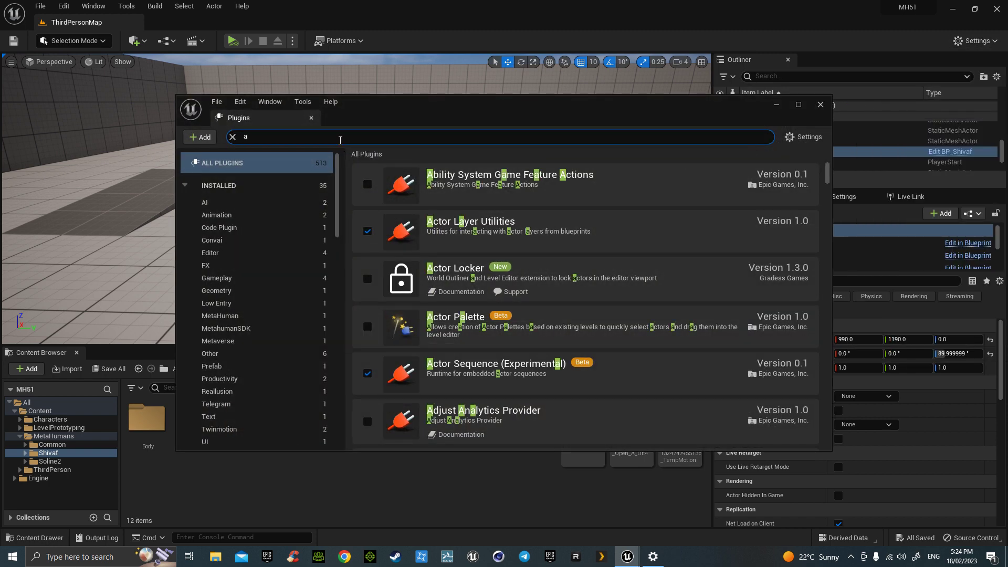
text(ppl)
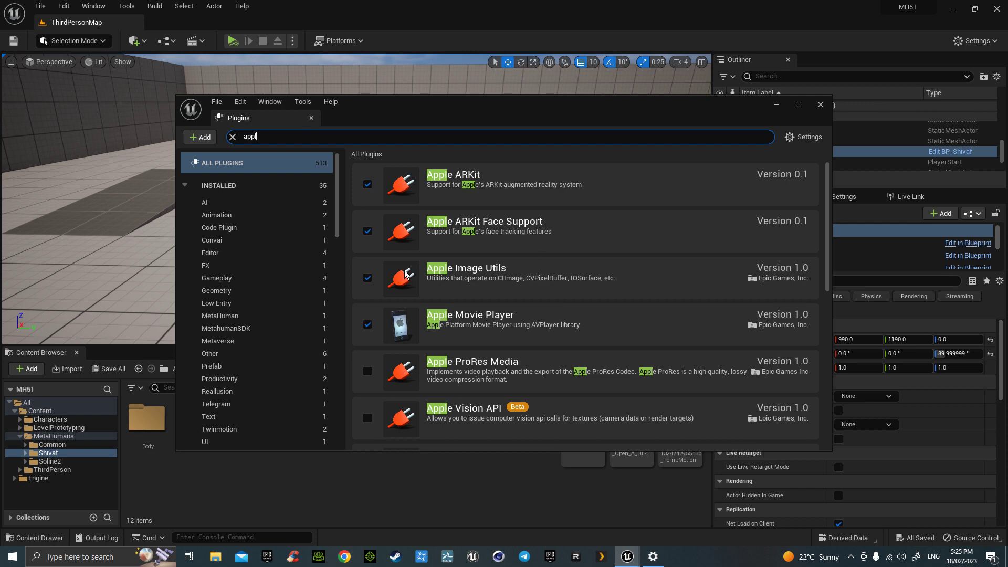
scroll(405, 274, down, 5)
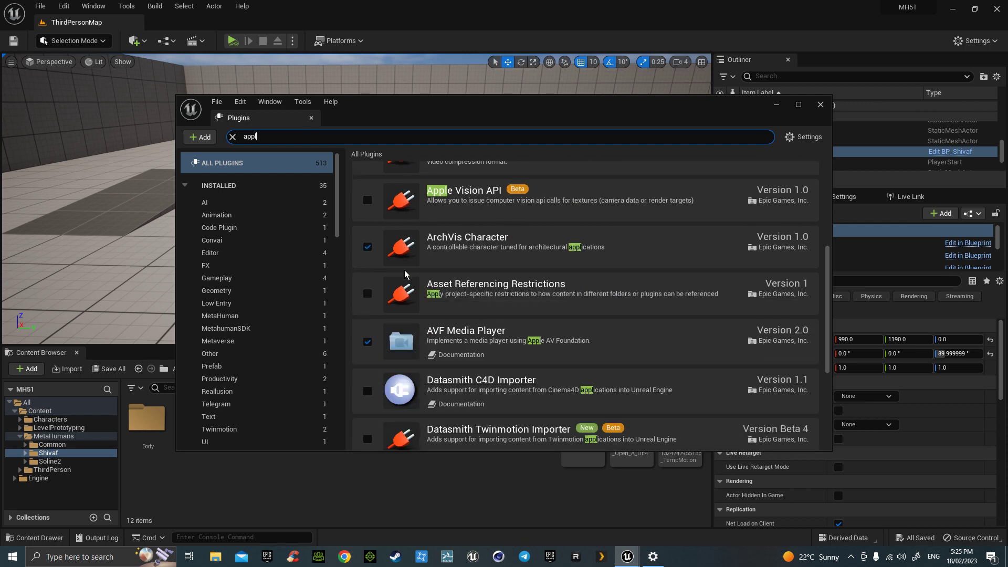
scroll(405, 274, down, 5)
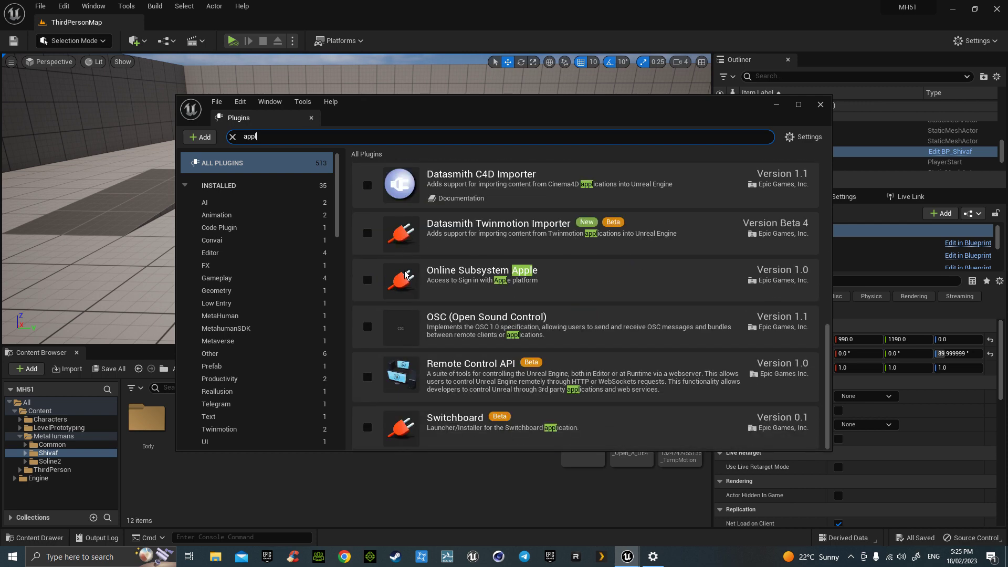
Enable the beta Live Link Curve Debug UI plugin found by searching 'curv'
text(curv)
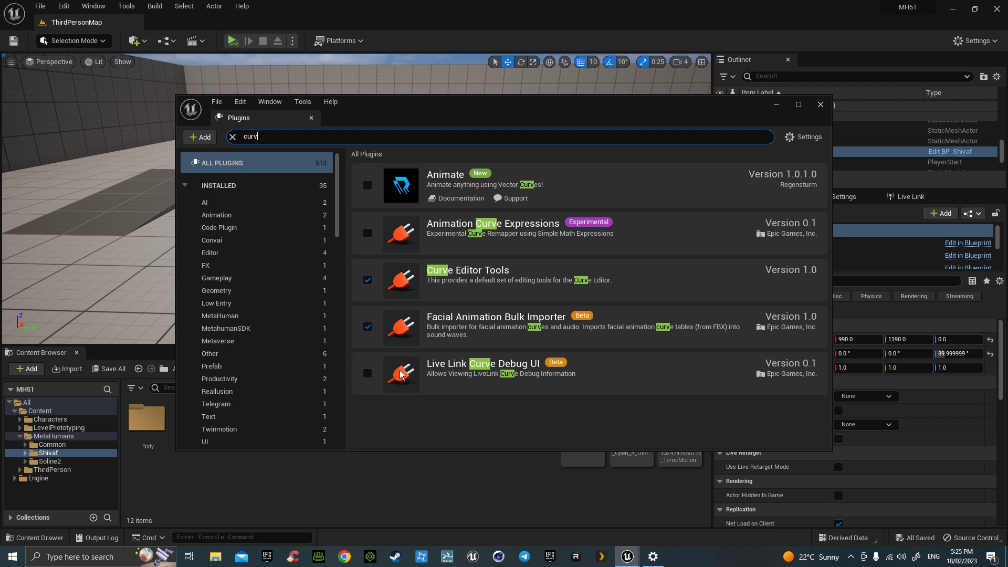
click(370, 374)
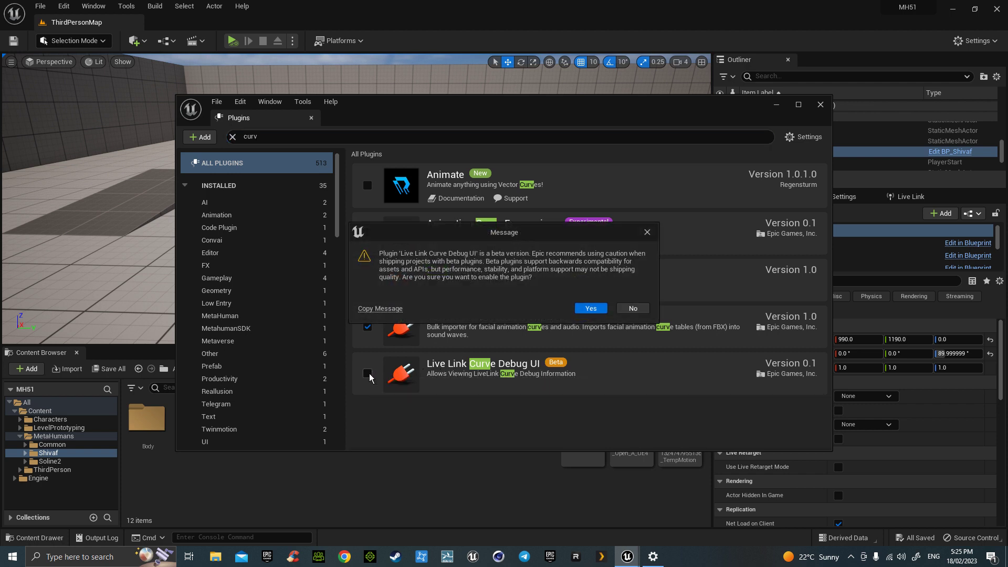
click(589, 310)
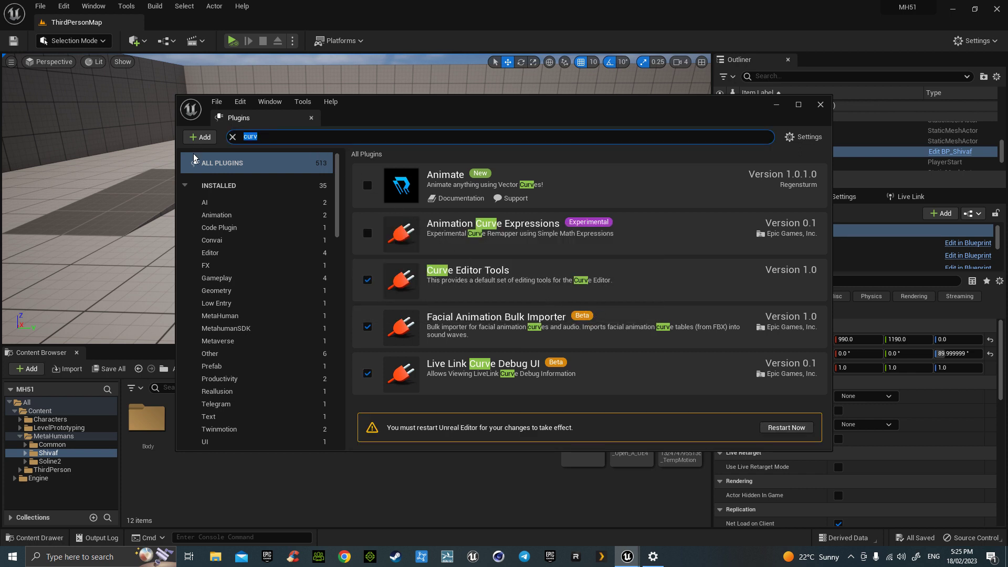
key(BackSpace)
Enable the MetahumanSDK plugin and restart the editor
click(226, 328)
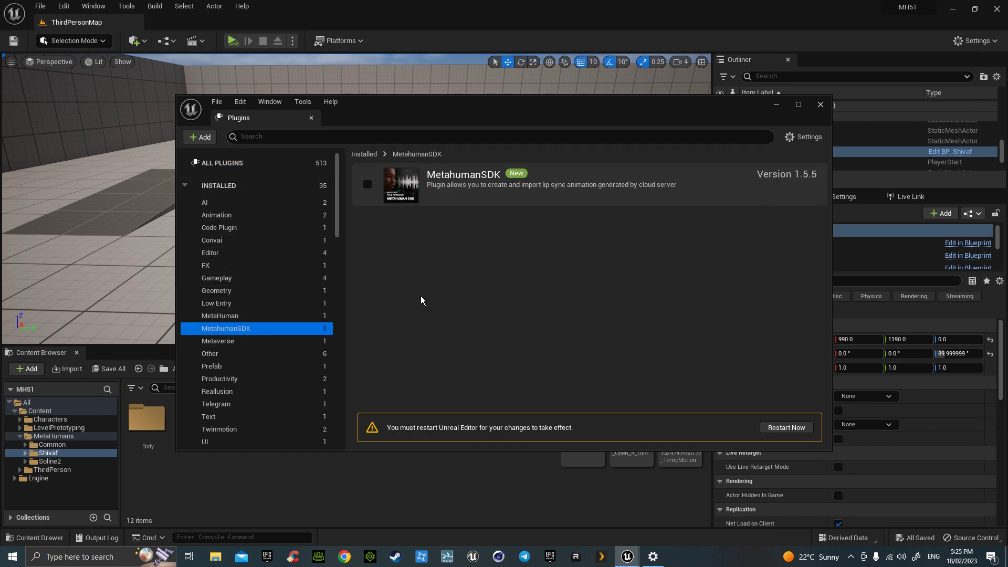
click(367, 185)
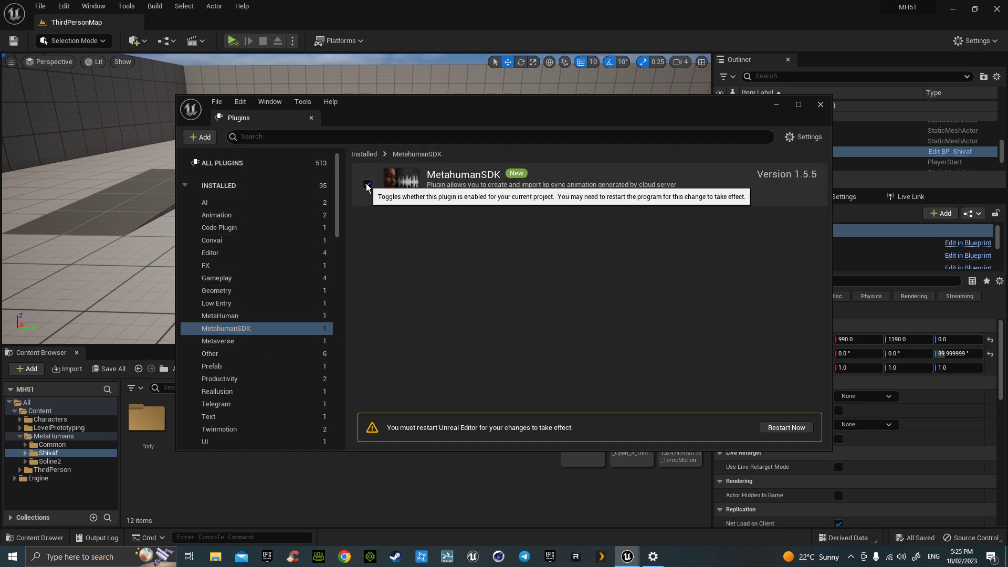
click(787, 428)
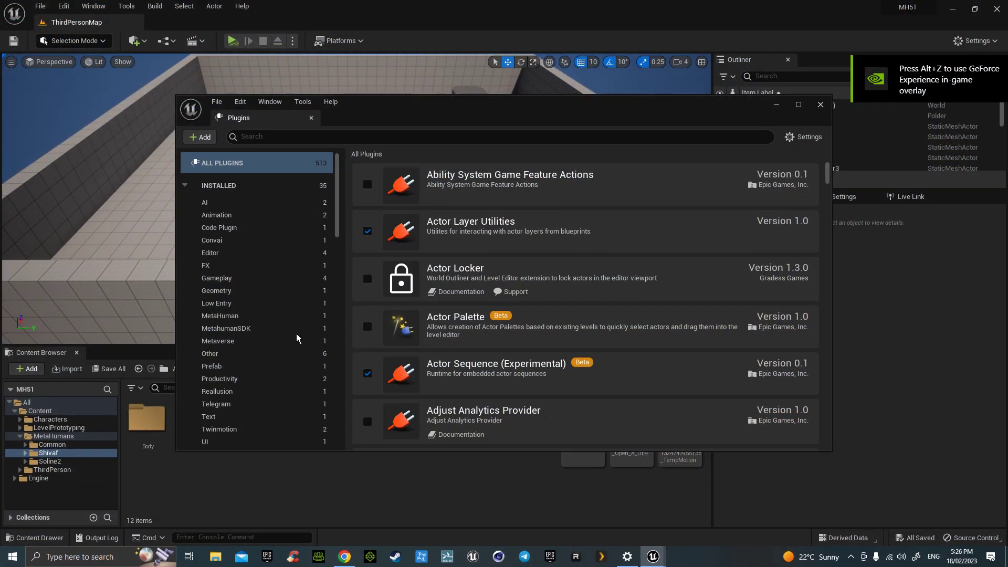
Enable the experimental MetaHuman plugin from the MetaHuman category
click(263, 316)
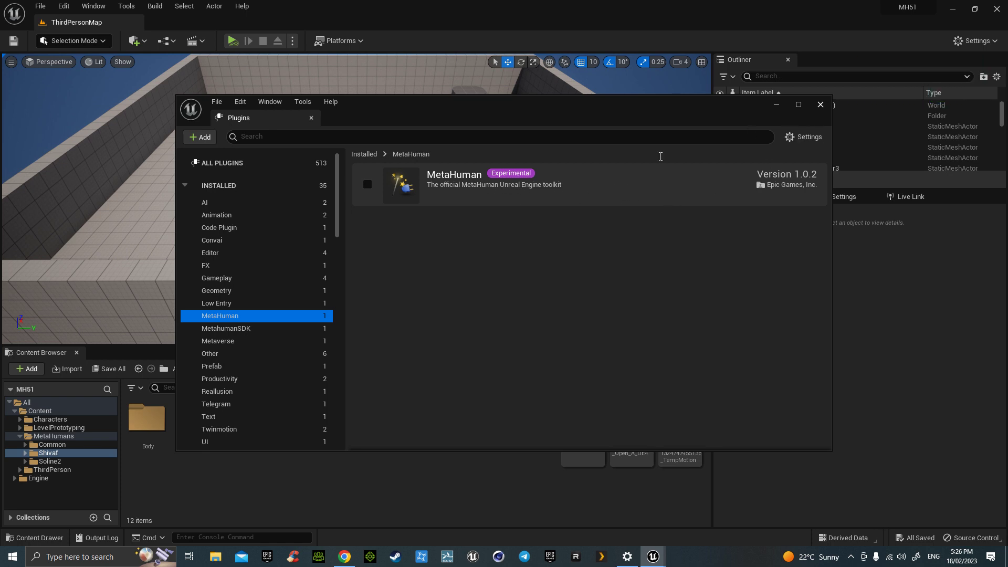
click(367, 185)
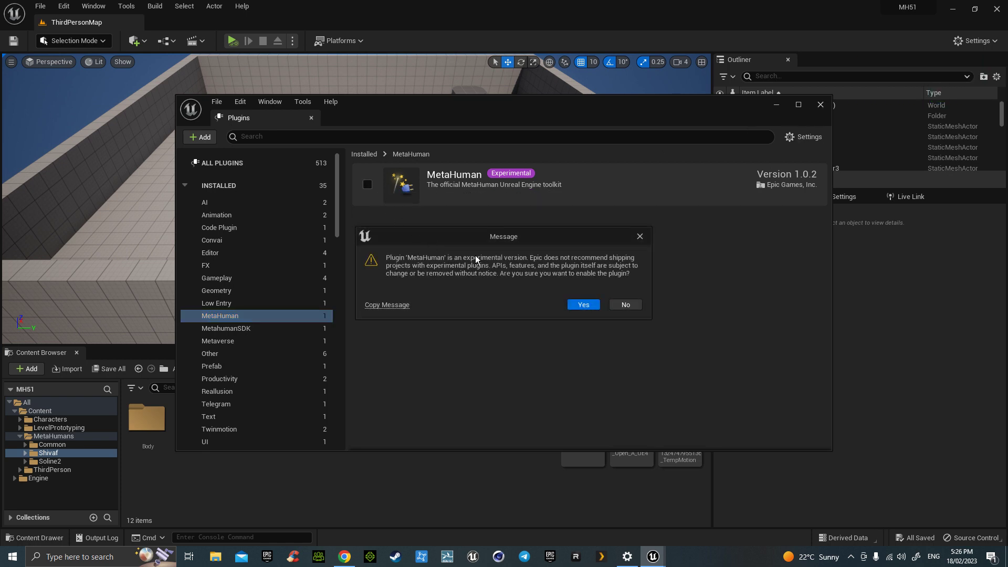
click(584, 305)
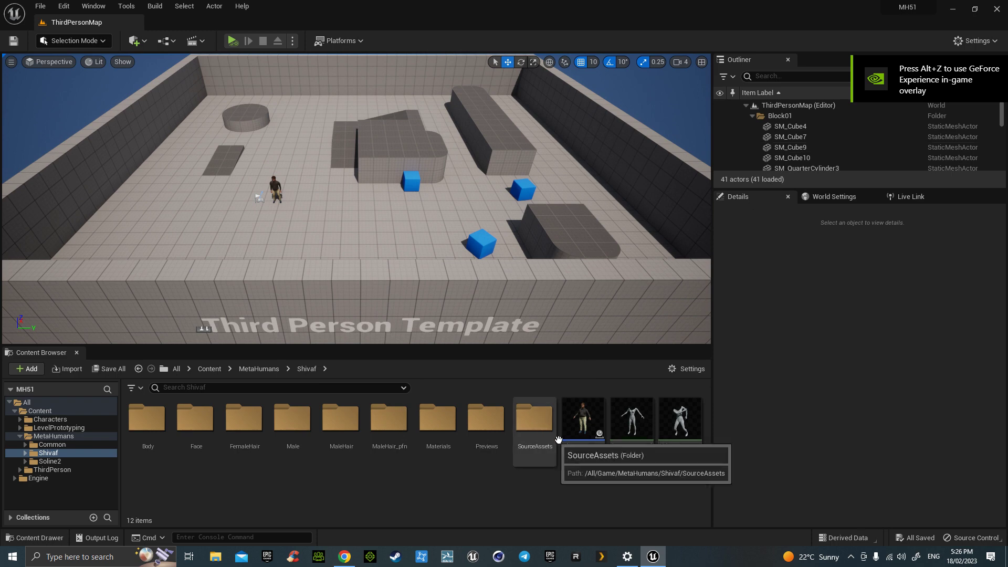
Select BP_Shivaf and frame it head-on in the viewport
click(274, 188)
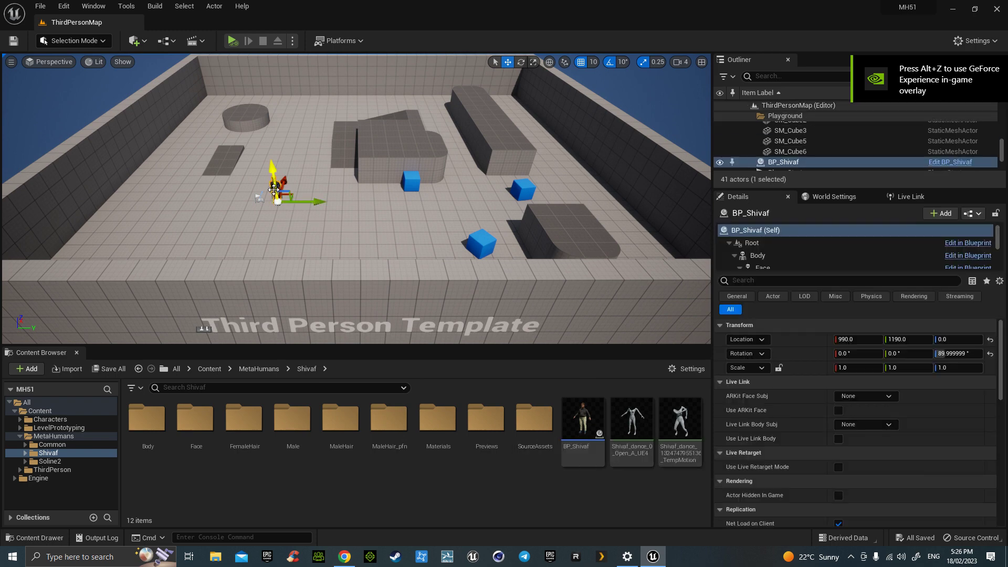
key(f)
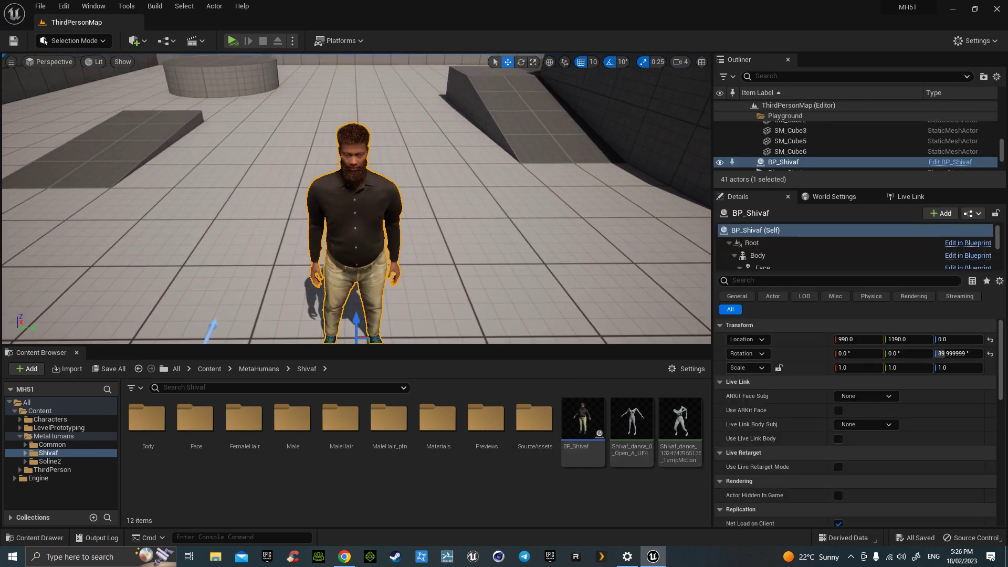
scroll(274, 188, up, 3)
right_drag(274, 188, 274, 149)
scroll(449, 224, down, 4)
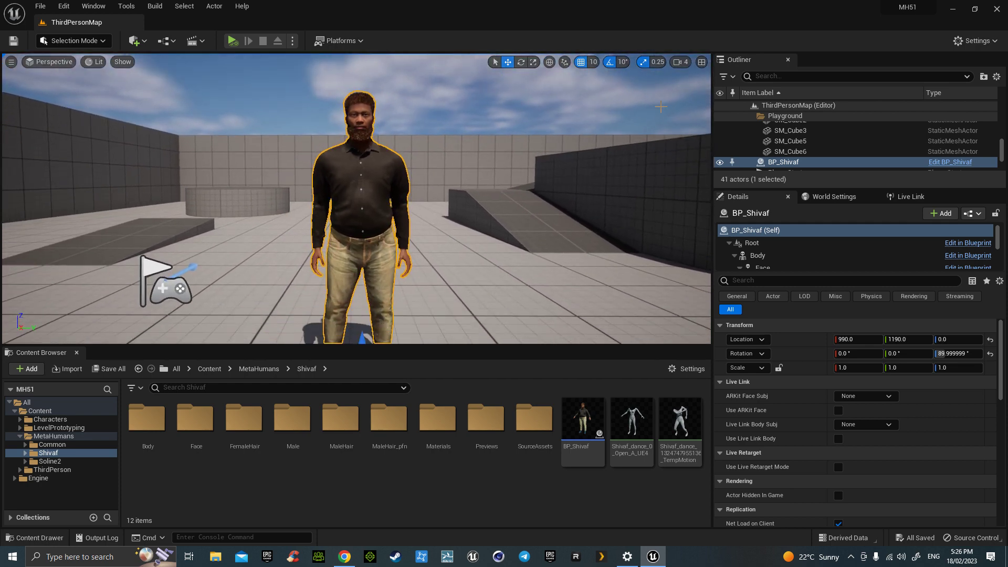
Lower the viewport camera speed to 2 and fly close to the character's face
click(682, 63)
click(691, 87)
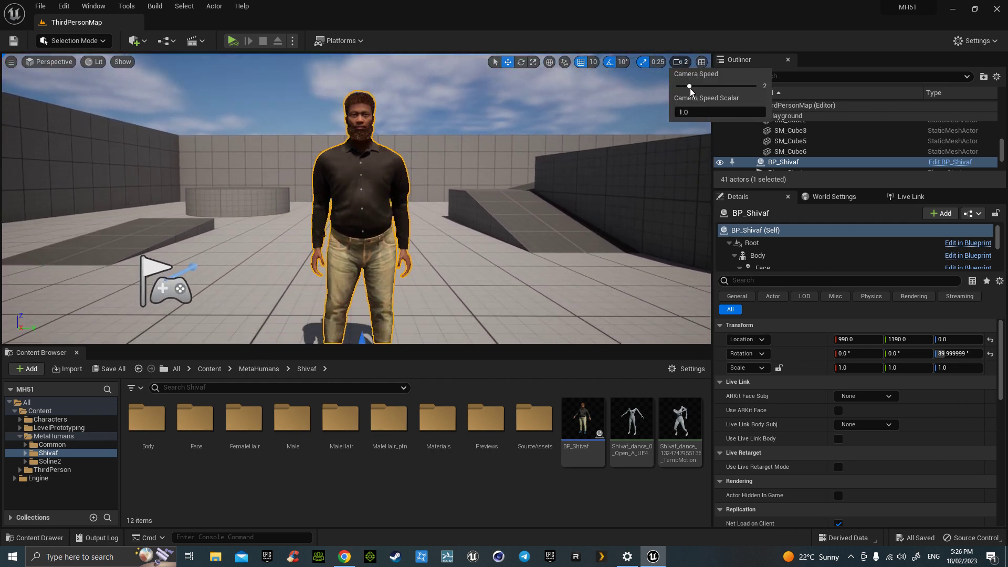
key(w)
right_drag(559, 160, 560, 161)
key(w)
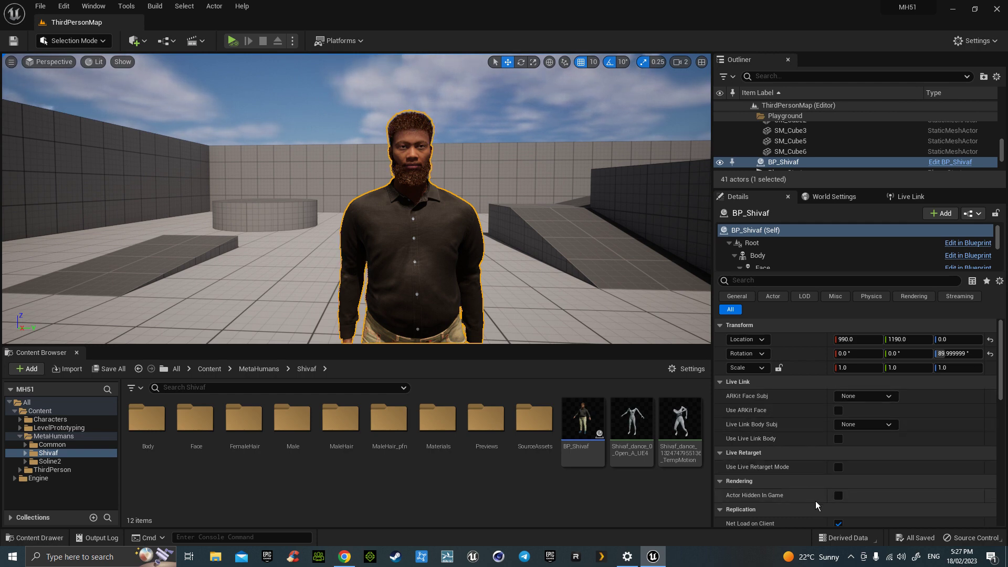
click(888, 560)
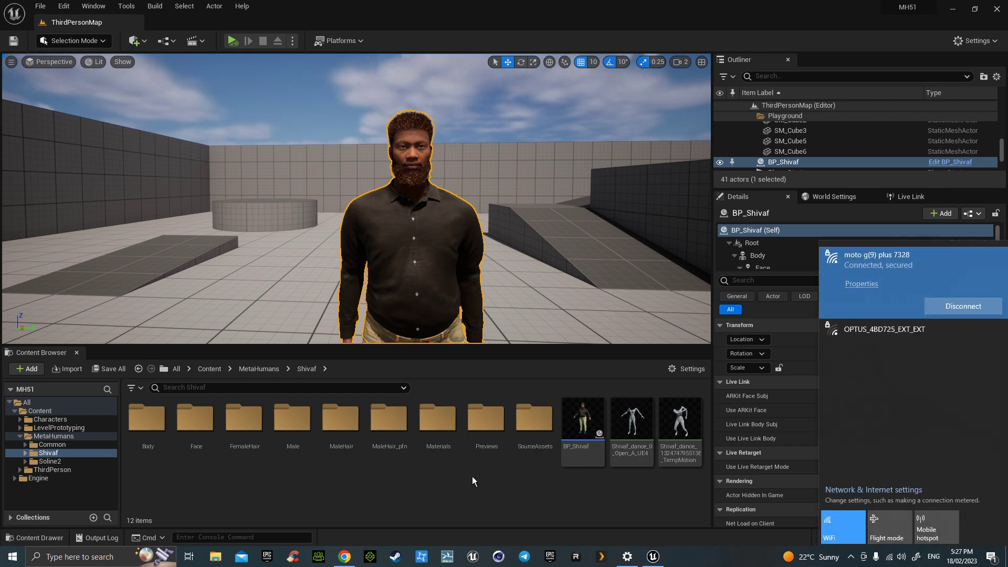
click(490, 497)
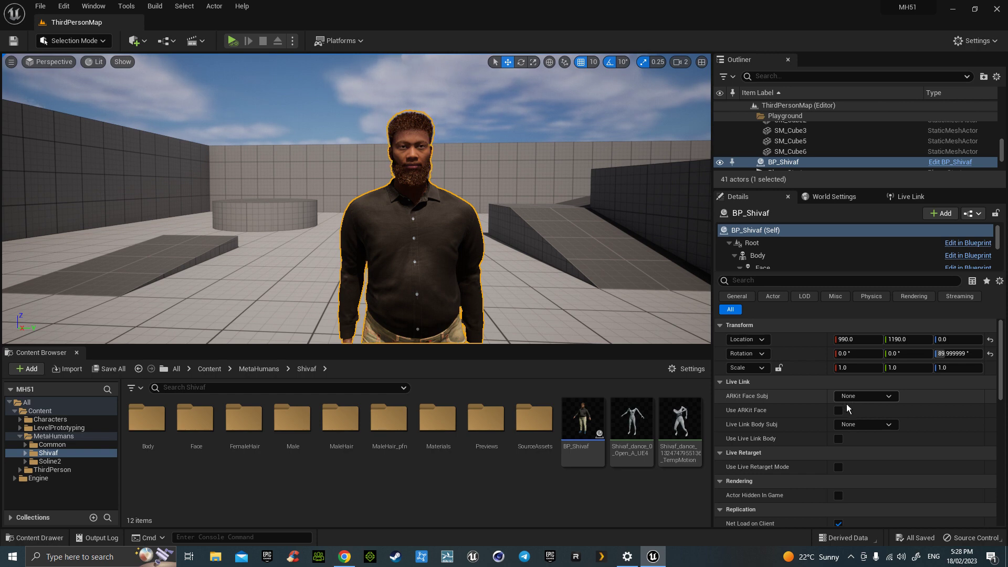
Set BP_Shivaf's ARKit Face Subj to the iPhone and enable Use ARKit Face
click(889, 398)
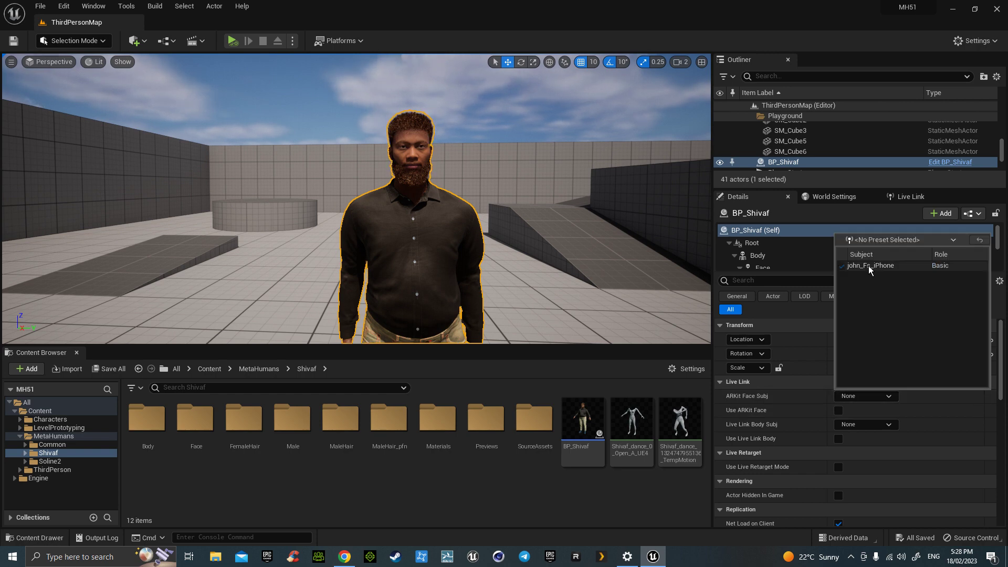
click(870, 266)
click(838, 411)
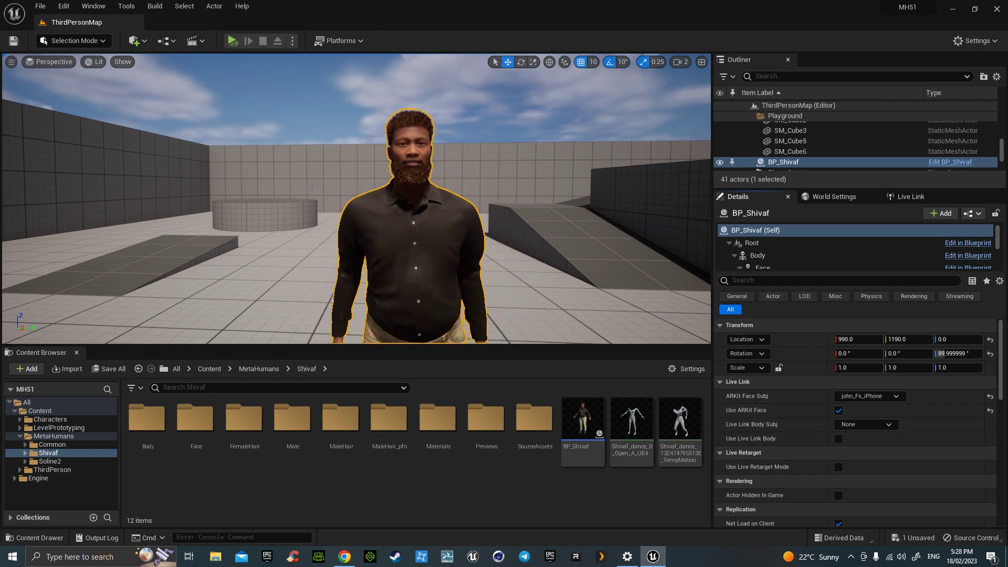
click(462, 163)
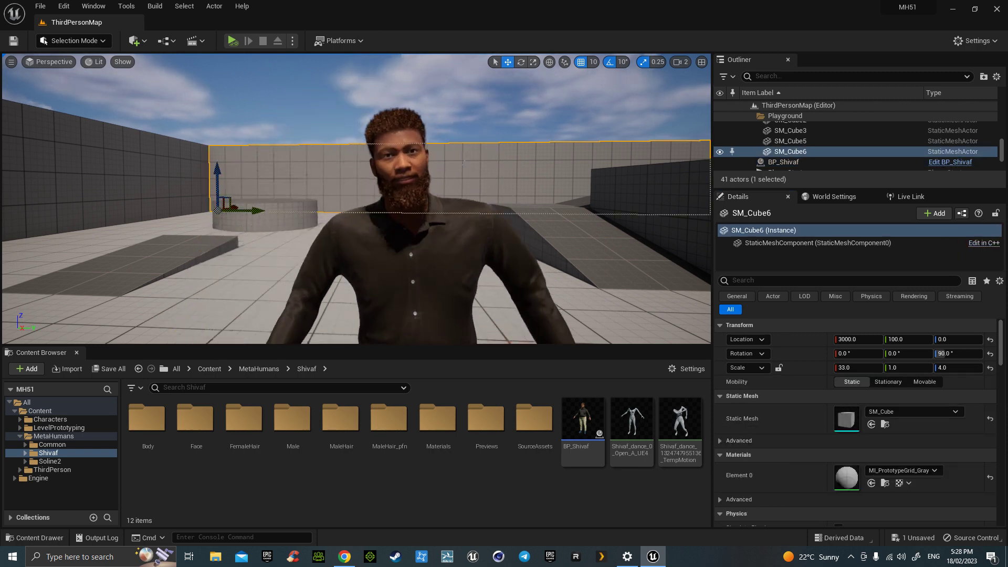
click(373, 109)
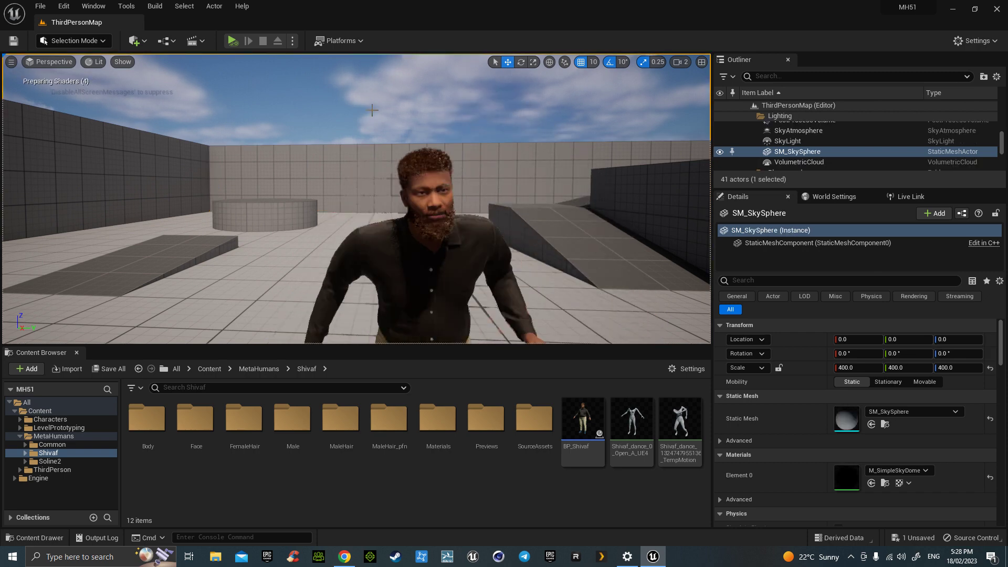